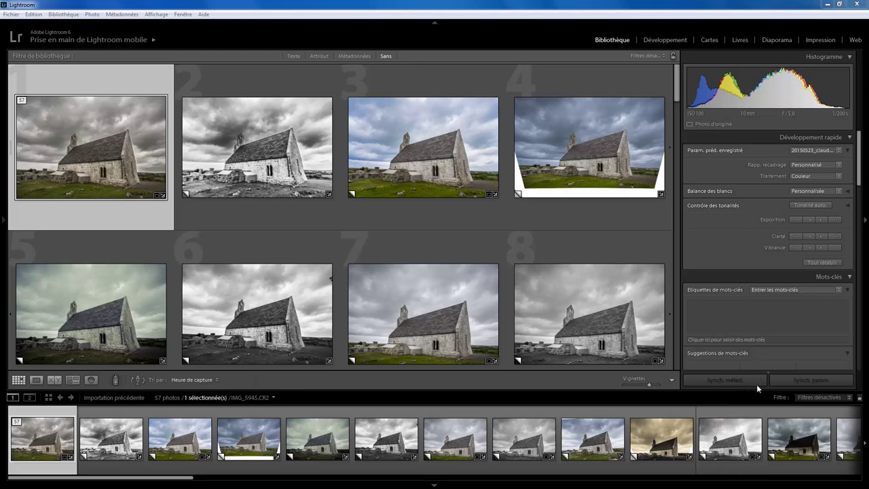
# Preview the selected church photo in Développement, then return to the thumbnail grid.
pyautogui.click(664, 41)
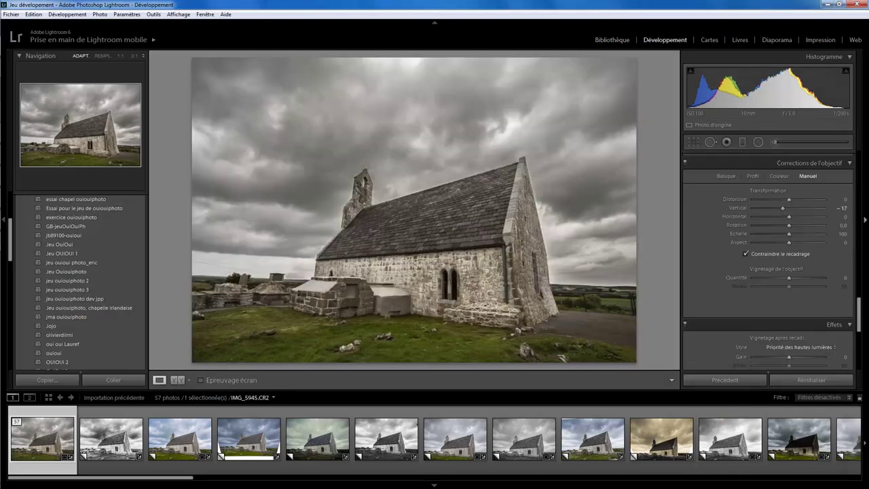
pyautogui.scroll(-1, 860, 327)
pyautogui.scroll(2, 859, 328)
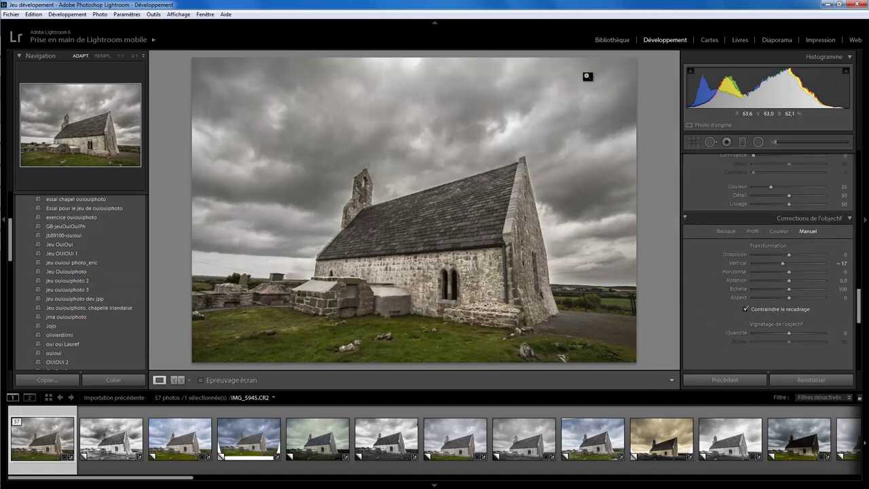
pyautogui.click(613, 41)
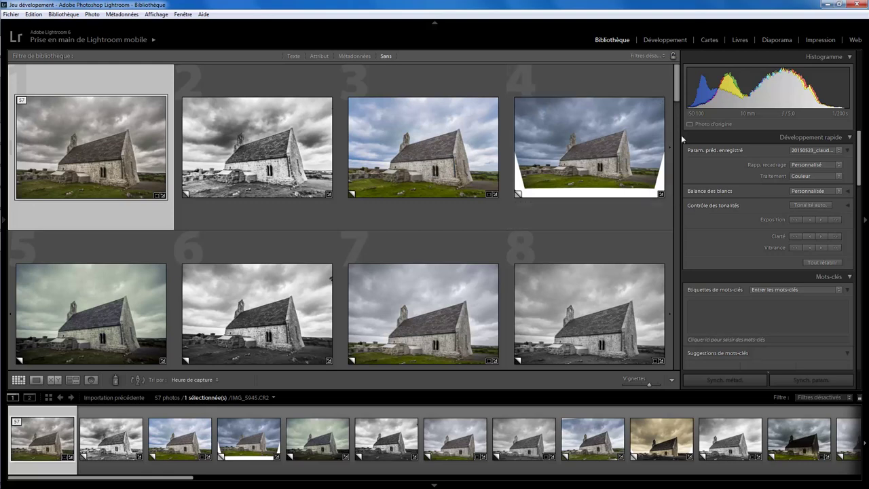
# Scroll through the grid of versions and open the first church photo large.
pyautogui.moveTo(679, 98); pyautogui.dragTo(679, 130)
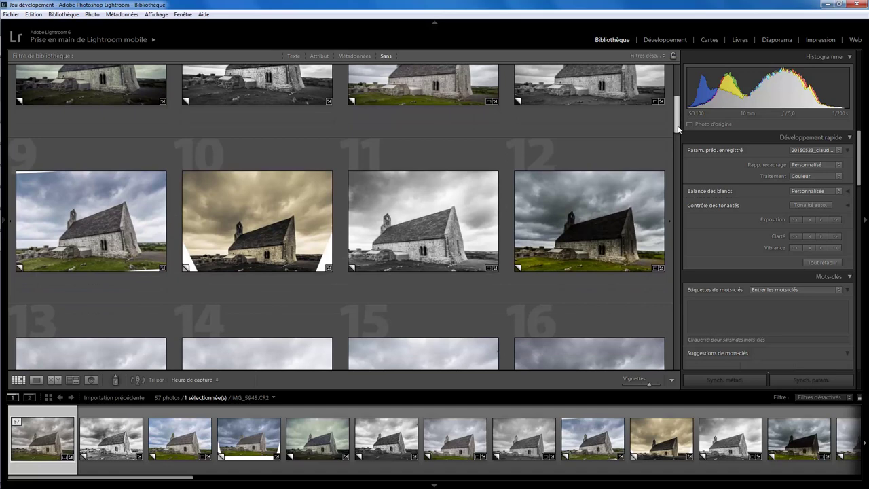
pyautogui.moveTo(679, 130); pyautogui.dragTo(678, 133)
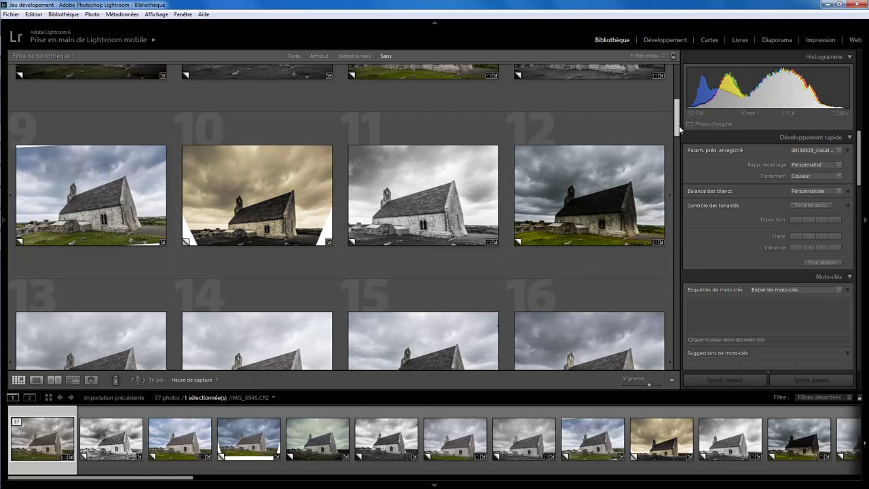
pyautogui.moveTo(679, 127)
pyautogui.mouseDown()
pyautogui.moveTo(691, 298)
pyautogui.moveTo(684, 329)
pyautogui.mouseUp()
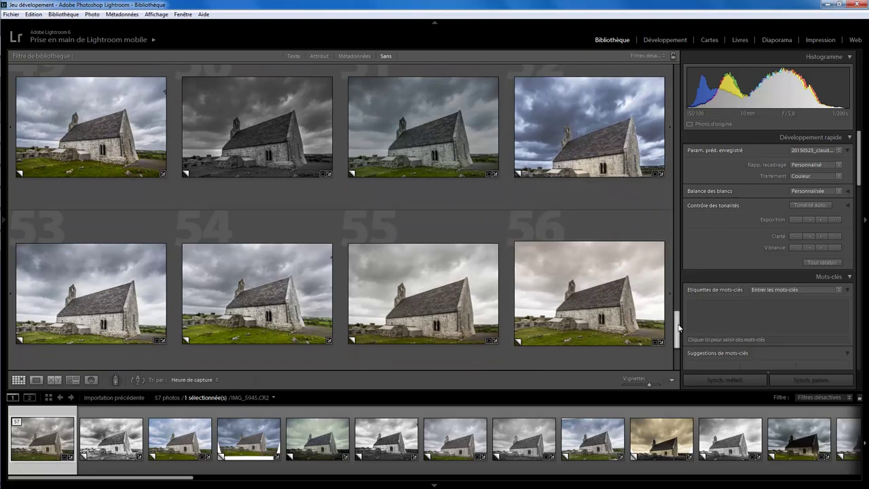
pyautogui.moveTo(679, 320)
pyautogui.mouseDown()
pyautogui.moveTo(678, 329)
pyautogui.moveTo(680, 77)
pyautogui.mouseUp()
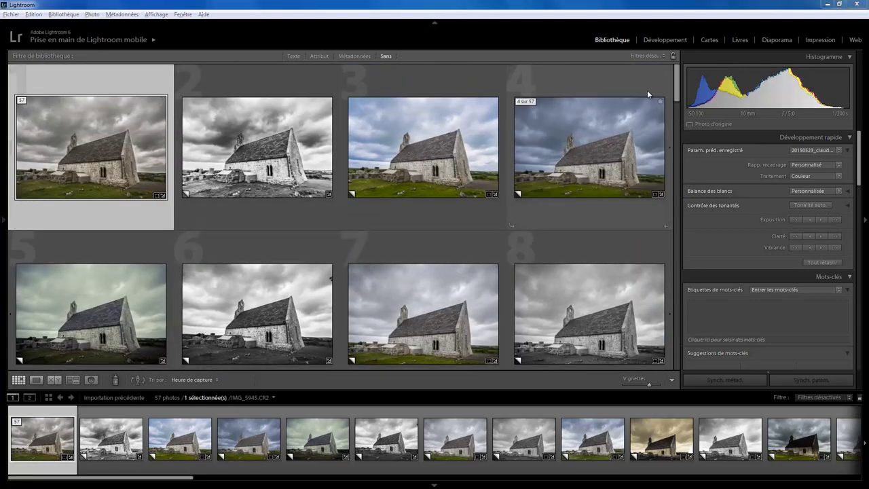
pyautogui.click(662, 42)
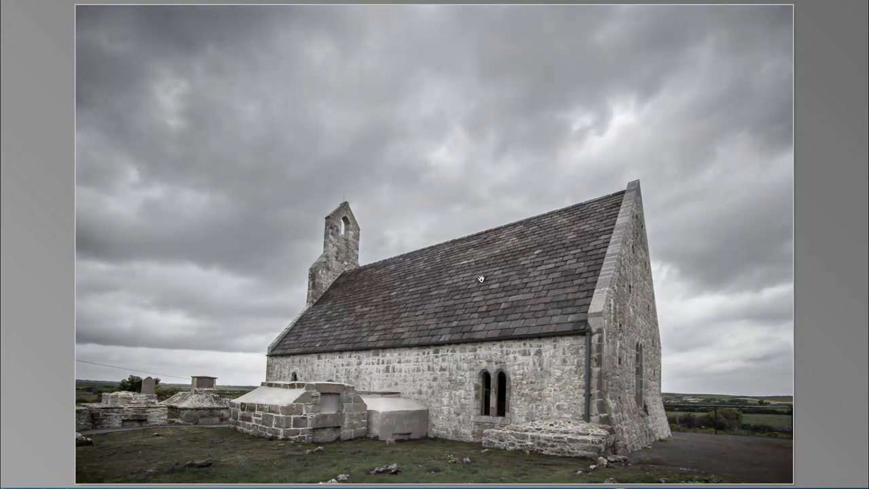
# Advance the full-screen preview to the next church version.
pyautogui.press('v')
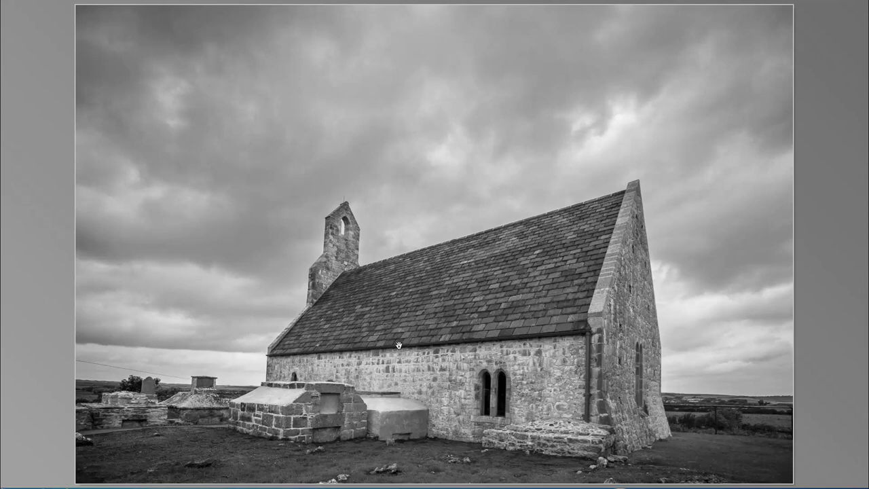